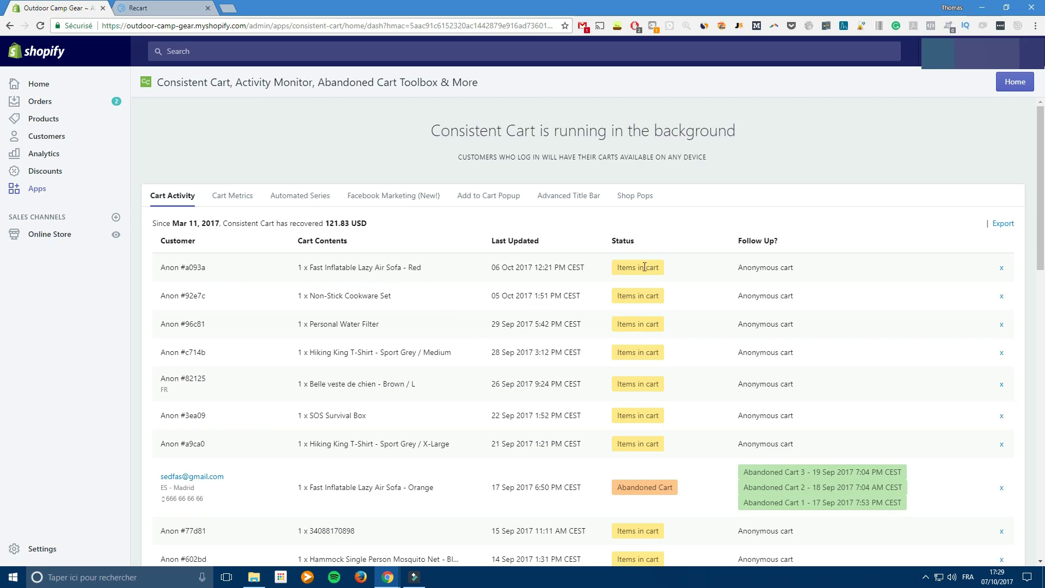
- Review the customers' cart statuses and follow-ups in Cart Activity, and open today's Cart Metrics
scroll(748, 355, down, 1)
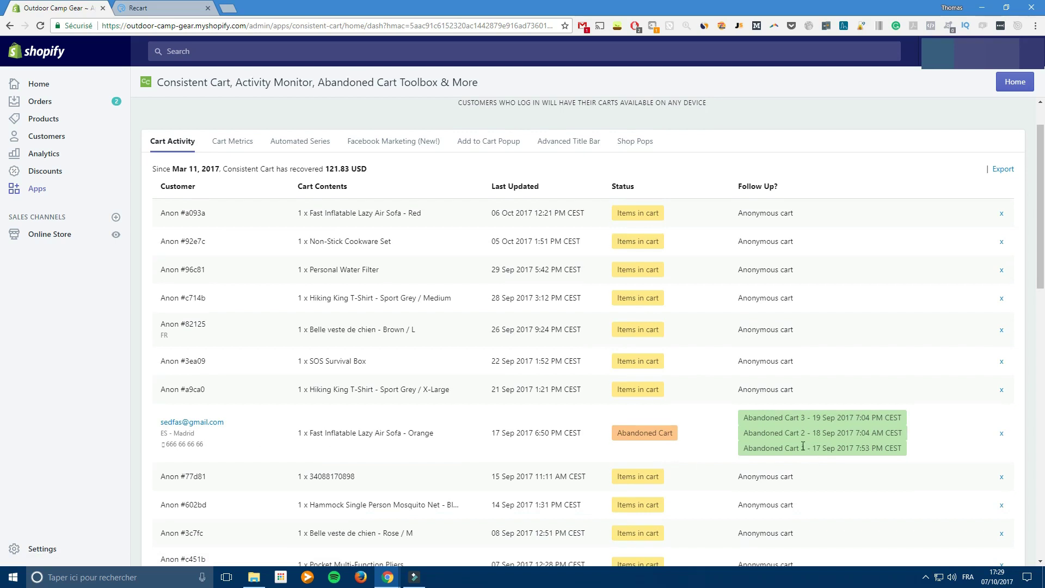
scroll(795, 424, up, 1)
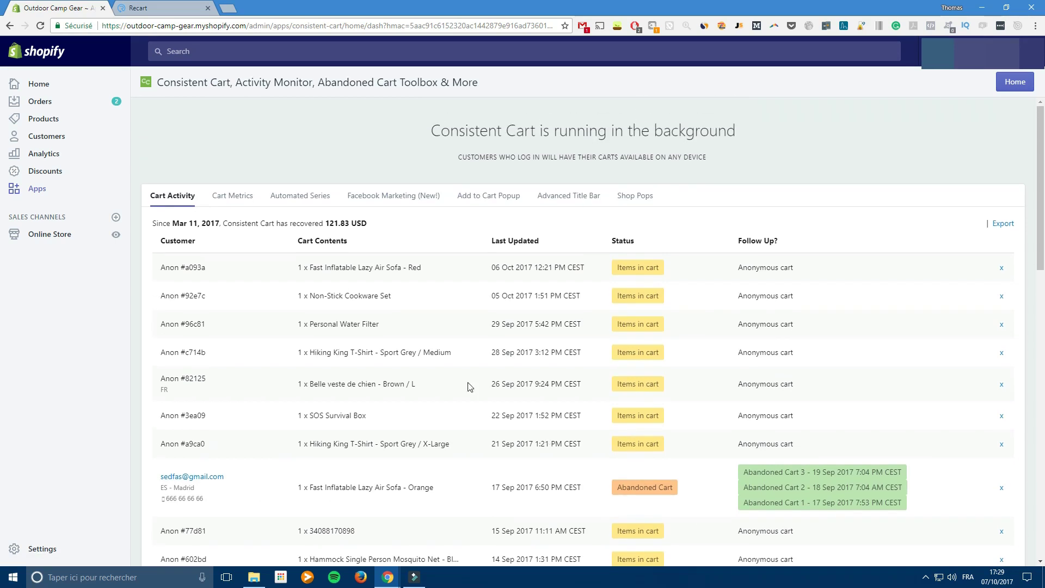
click(244, 199)
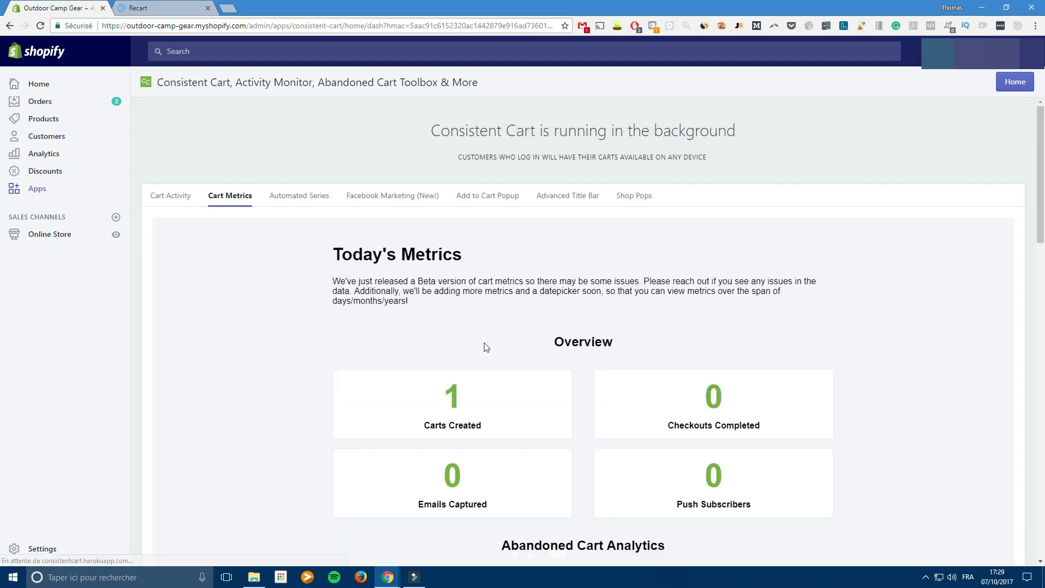
- Open Abandon Email 1 in the automated series and review its settings, including the additional call-to-action options and send delay
click(294, 199)
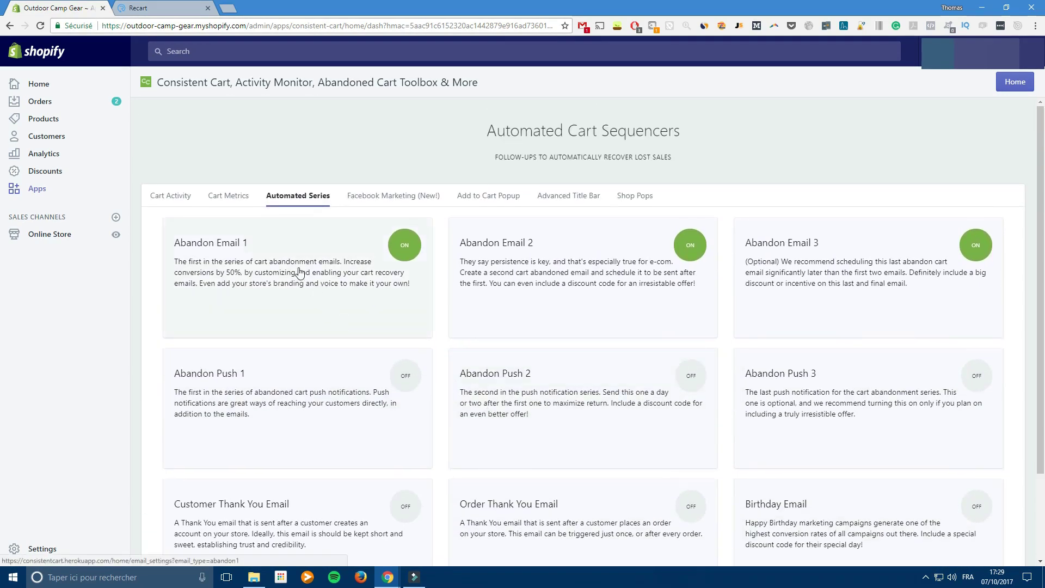
click(338, 260)
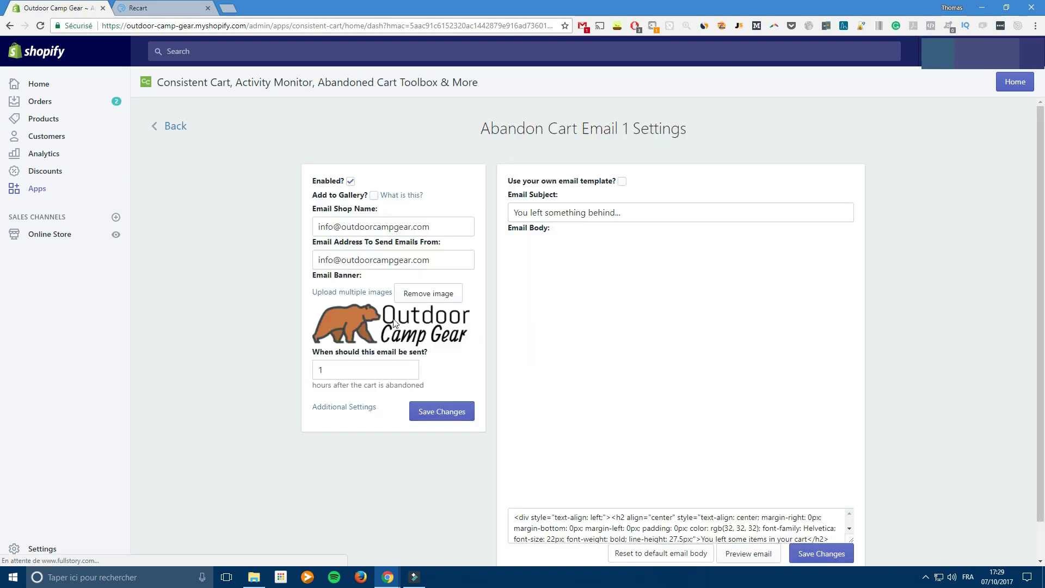
click(349, 409)
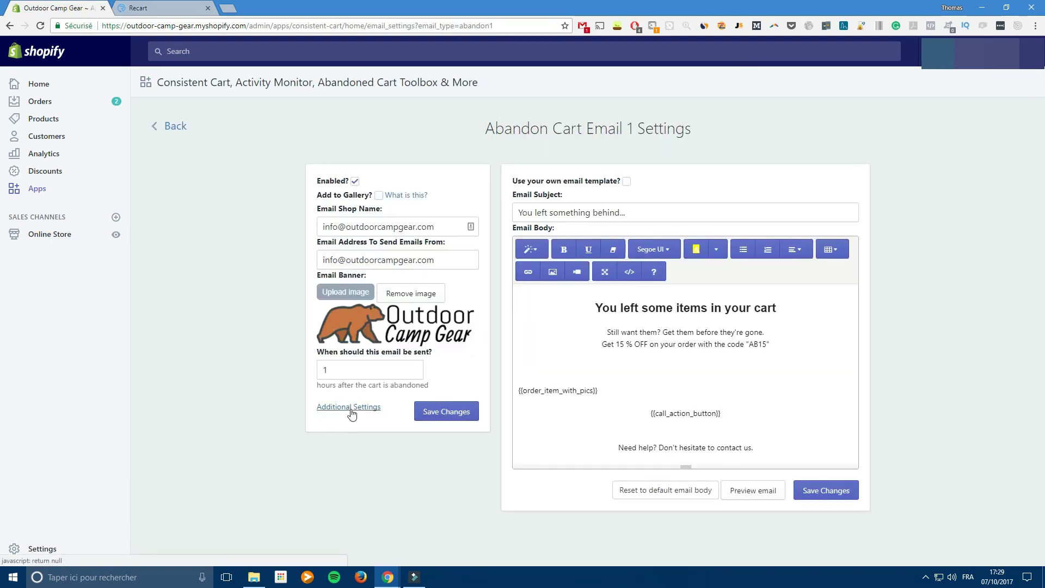
scroll(434, 462, down, 3)
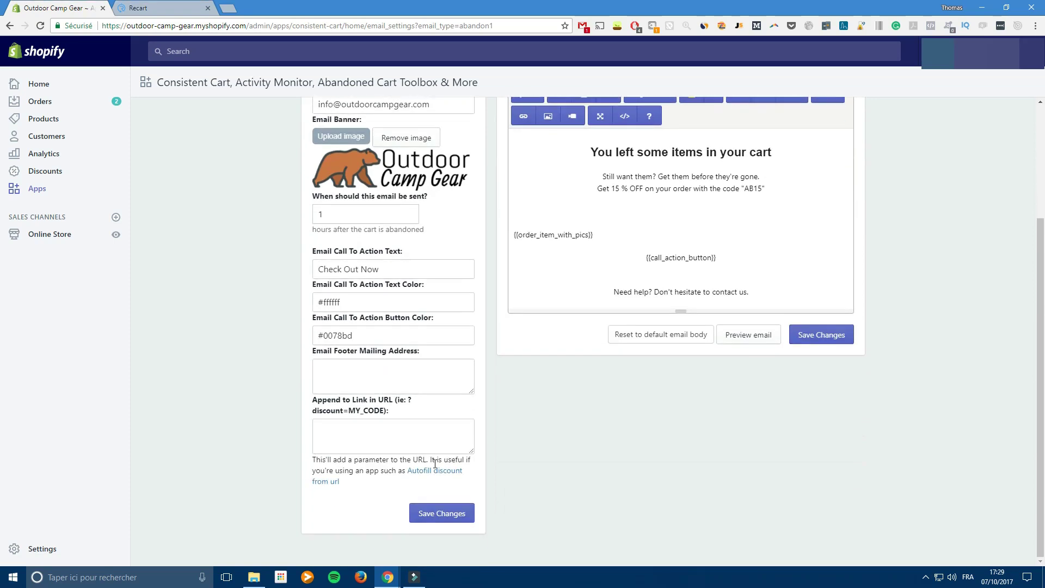
scroll(434, 453, up, 3)
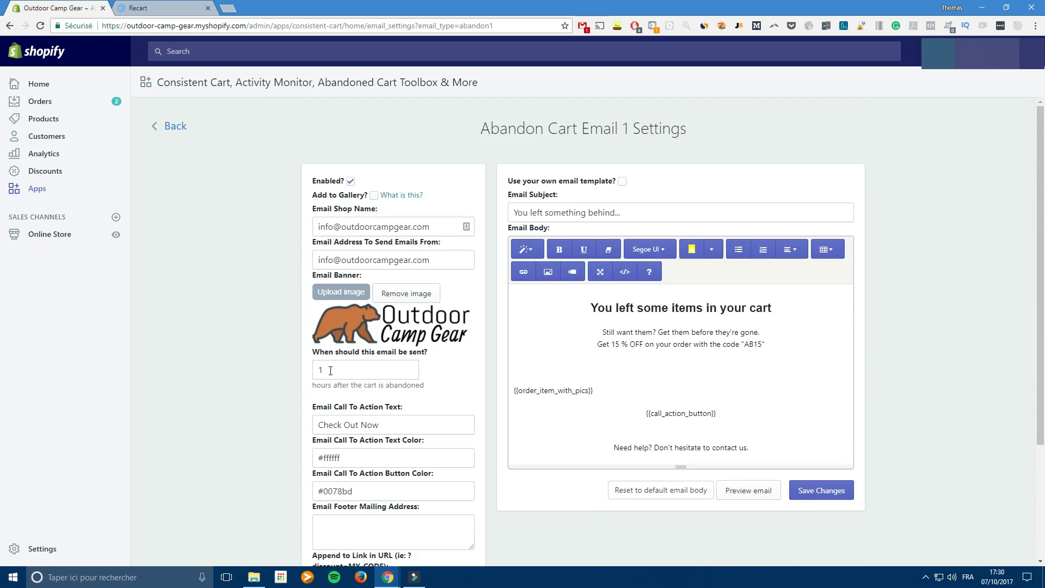
mouse_move(316, 389)
mouse_down()
mouse_move(373, 387)
mouse_move(323, 386)
mouse_up()
- Return to the automated series and look through its email, push, thank-you and birthday follow-ups
key(alt+Left)
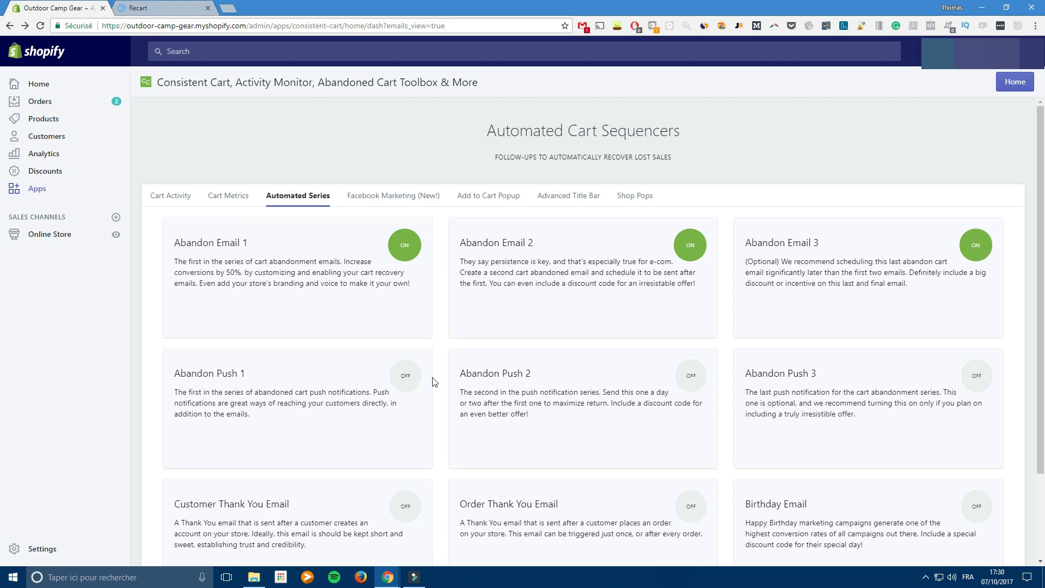
scroll(430, 375, down, 2)
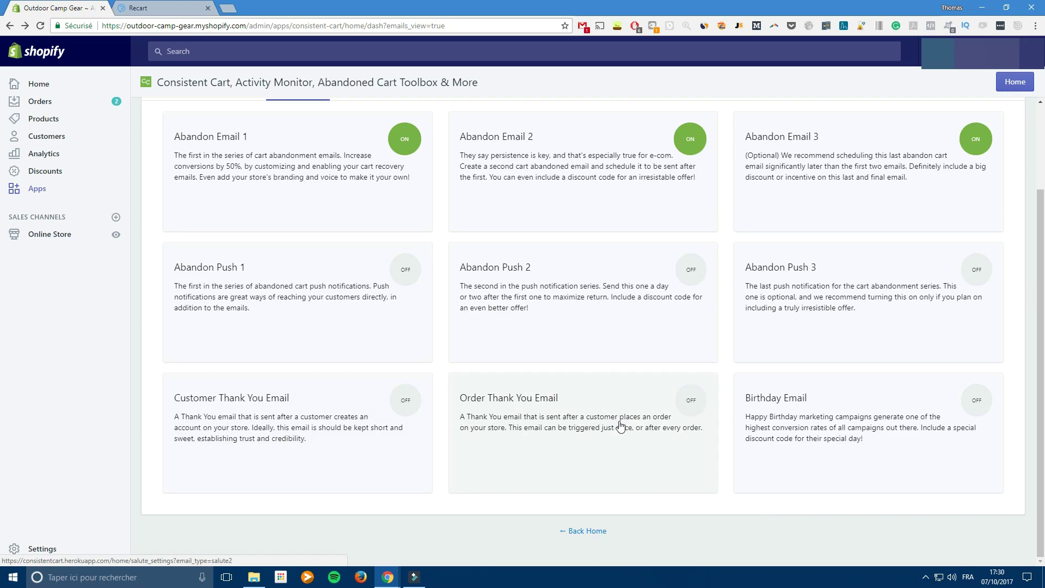
scroll(877, 439, up, 2)
scroll(877, 437, up, 1)
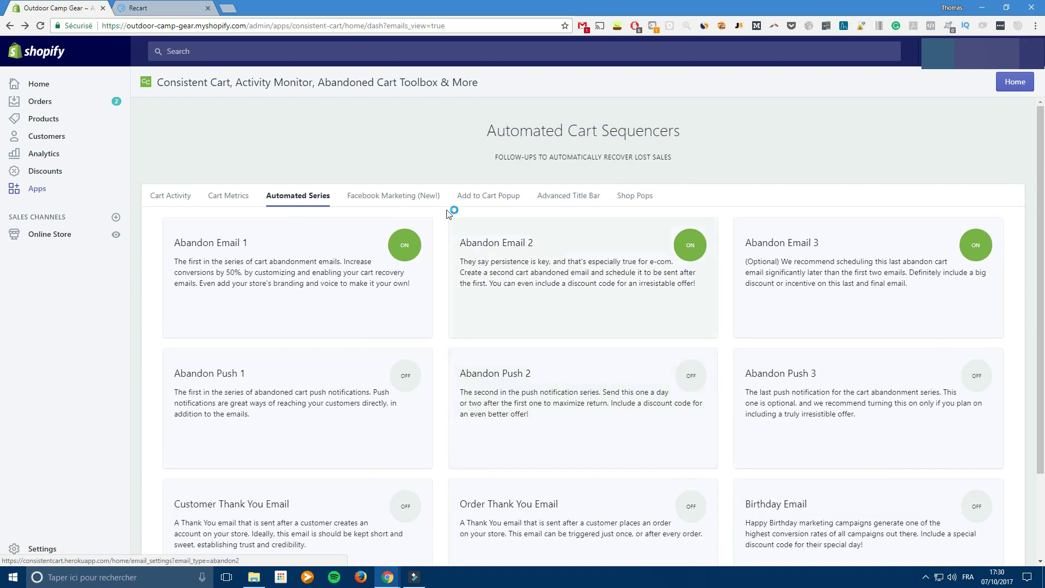
- Review the Facebook Marketing page and the Shop Pops recent-sale notifications
click(410, 198)
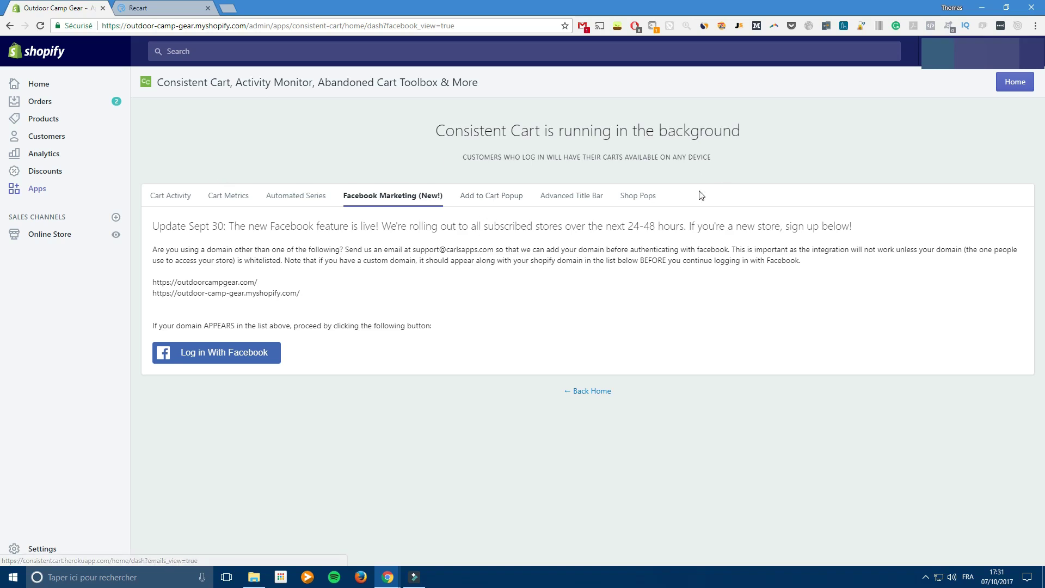
click(631, 196)
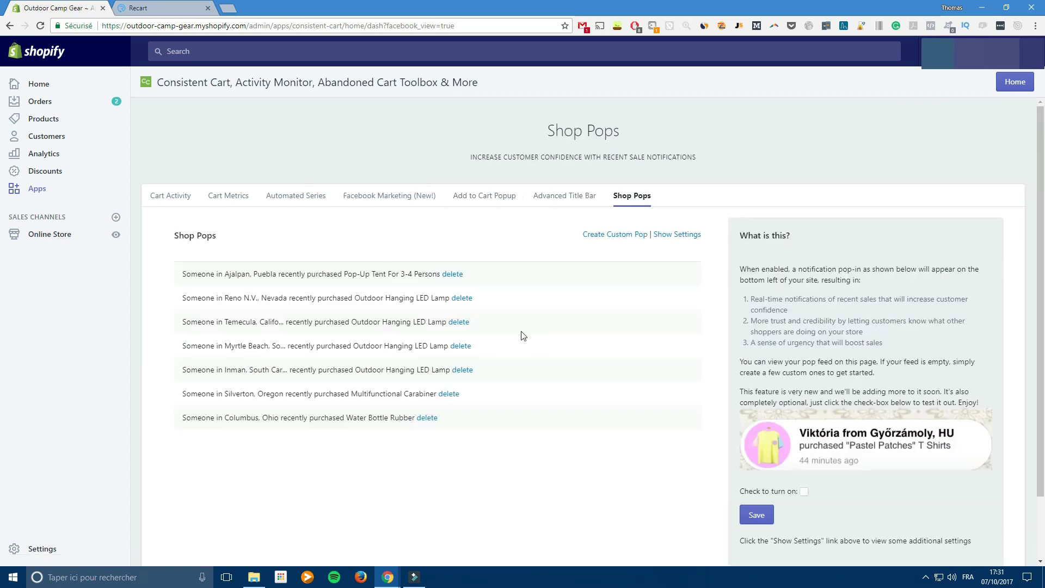
scroll(815, 471, down, 2)
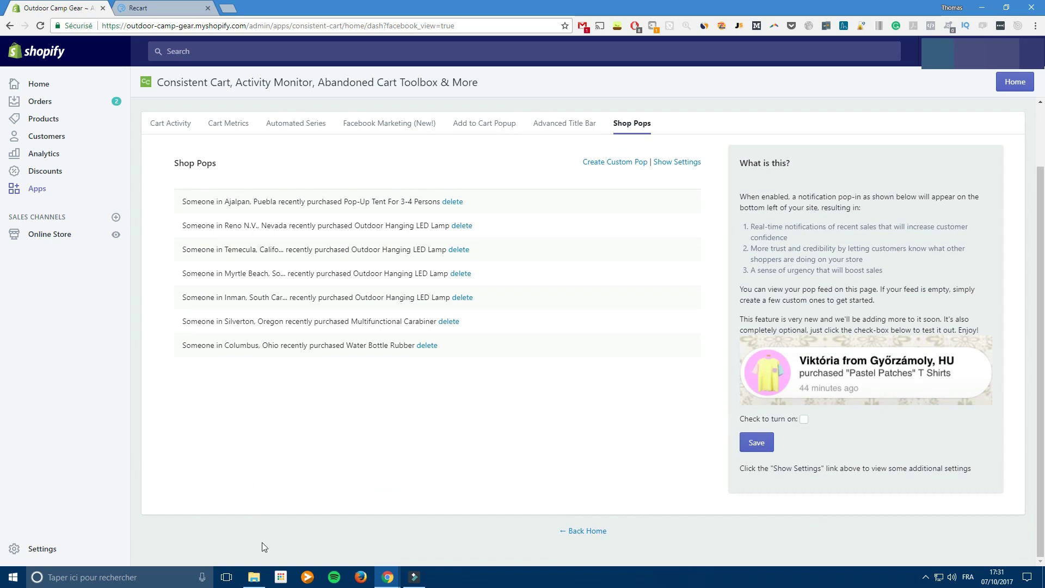
scroll(542, 460, up, 2)
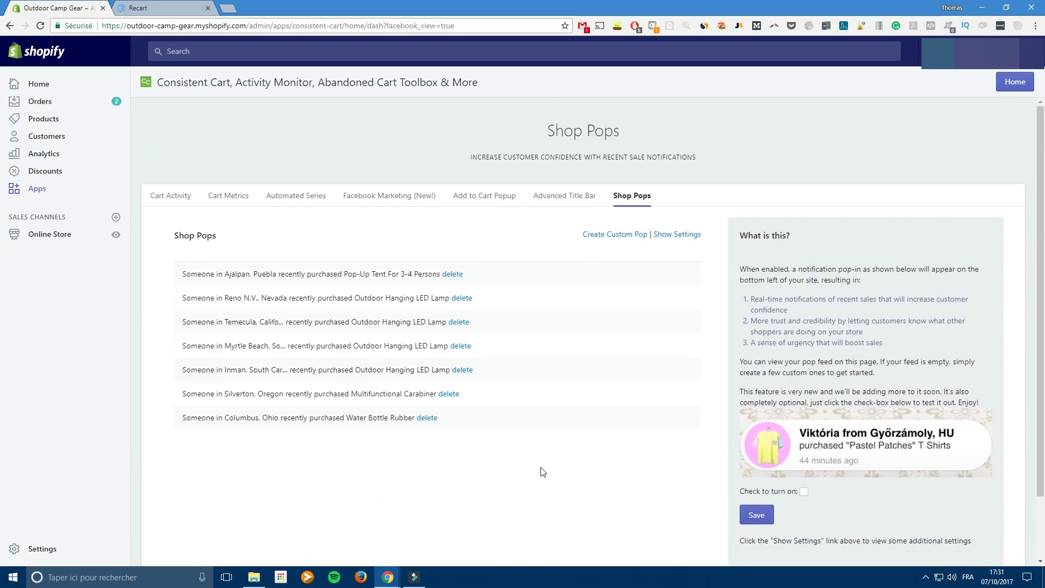
- Examine the Advanced Title Bar explanation and its title and favicon settings, and return to the cart activity list
click(543, 199)
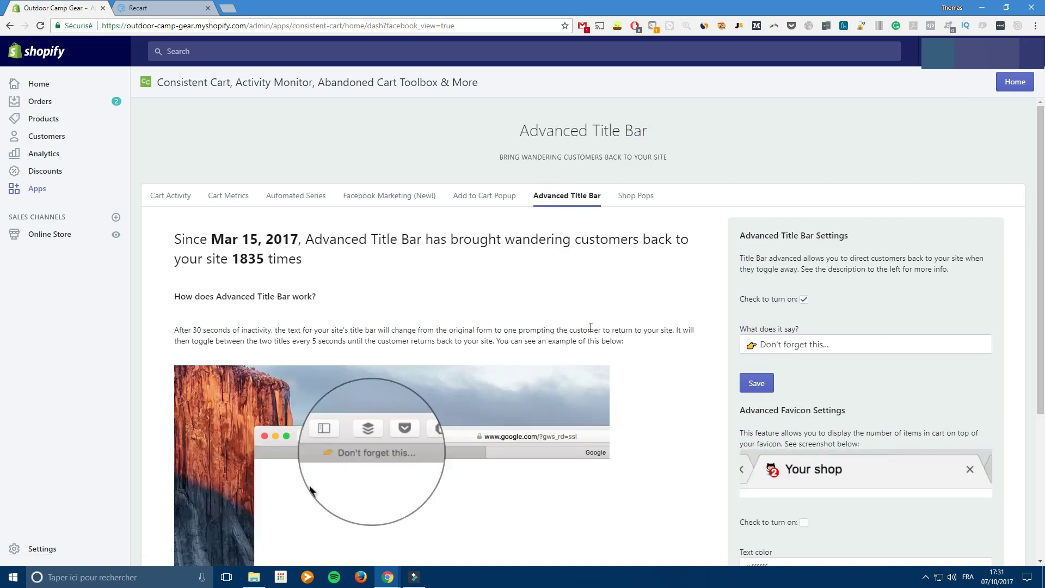
scroll(600, 332, down, 2)
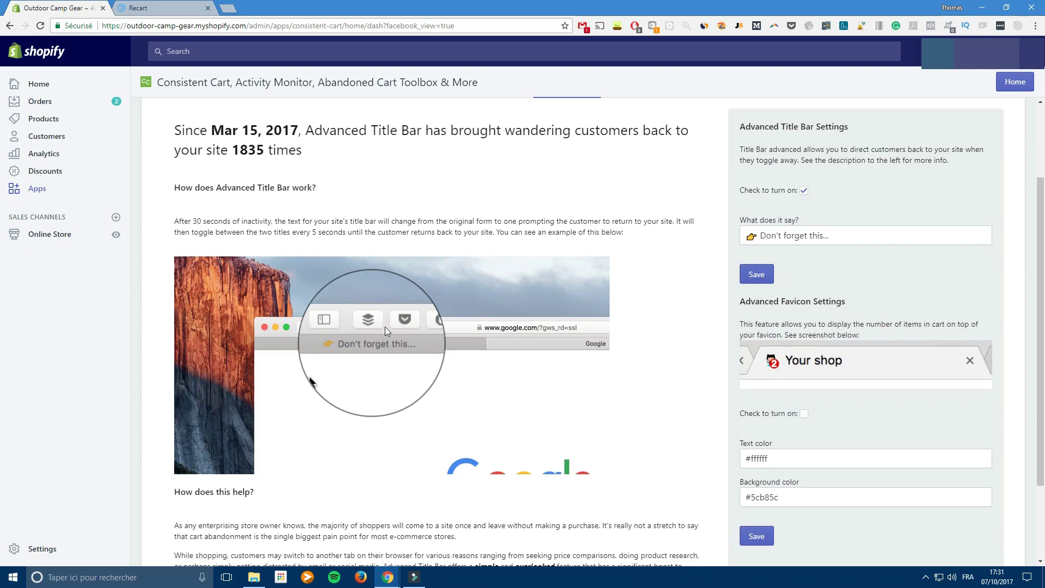
scroll(387, 237, up, 1)
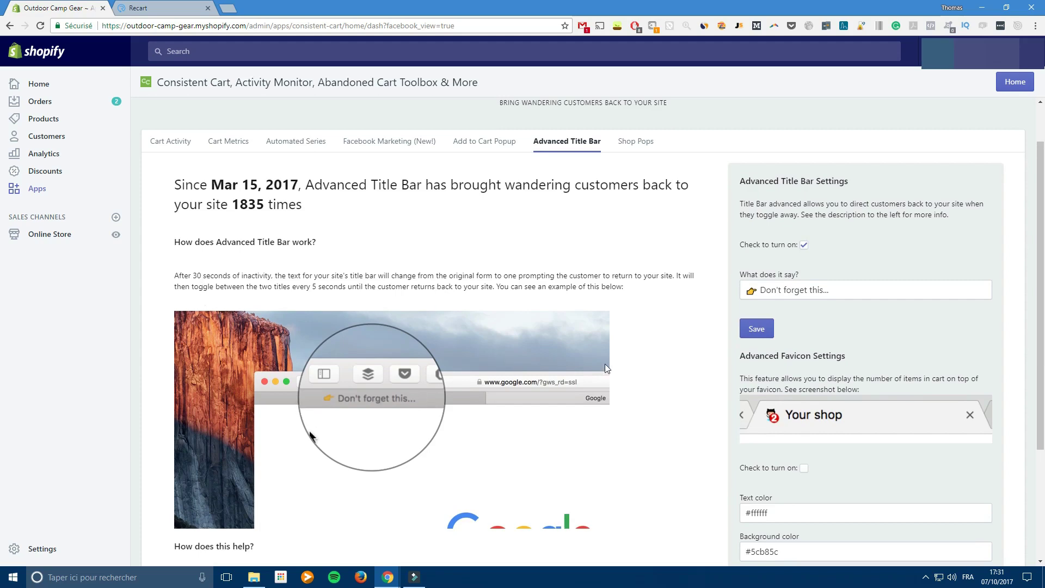
scroll(599, 326, up, 1)
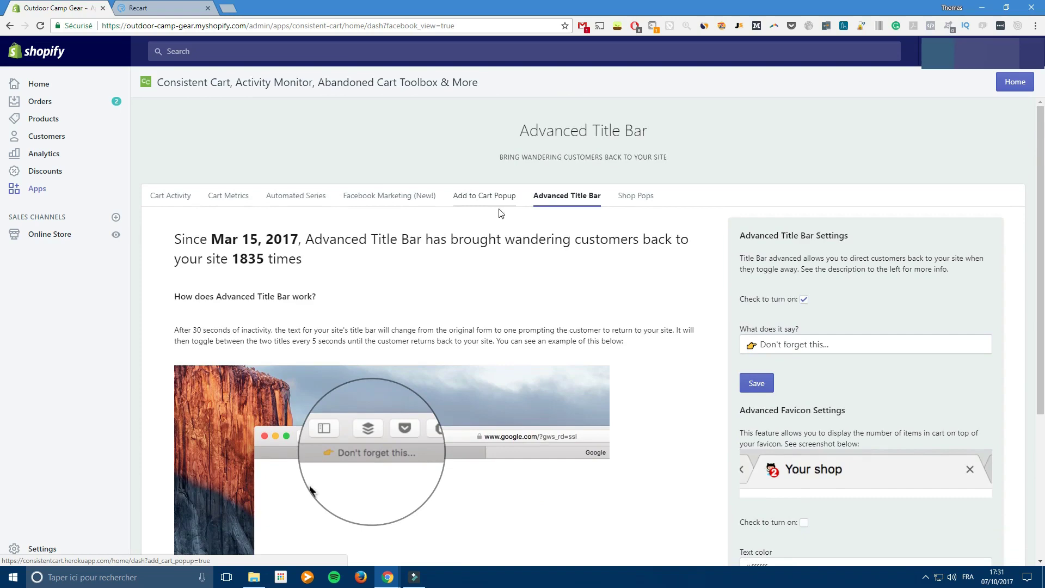
scroll(502, 209, down, 2)
scroll(199, 196, up, 2)
click(189, 197)
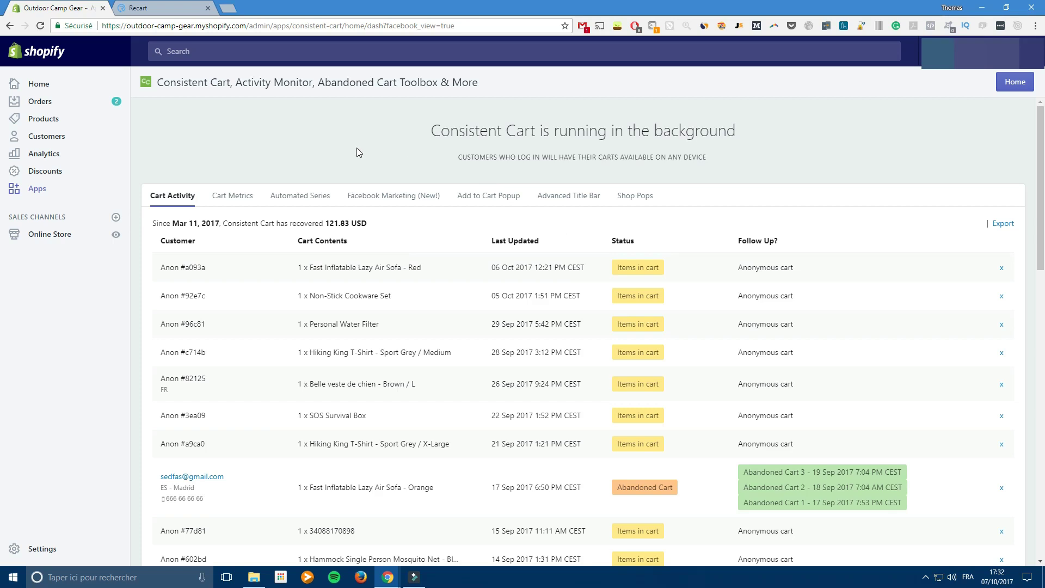
- Close the Shopify page to switch to Recart, and view its Messenger and Push Notifications dashboards
click(103, 8)
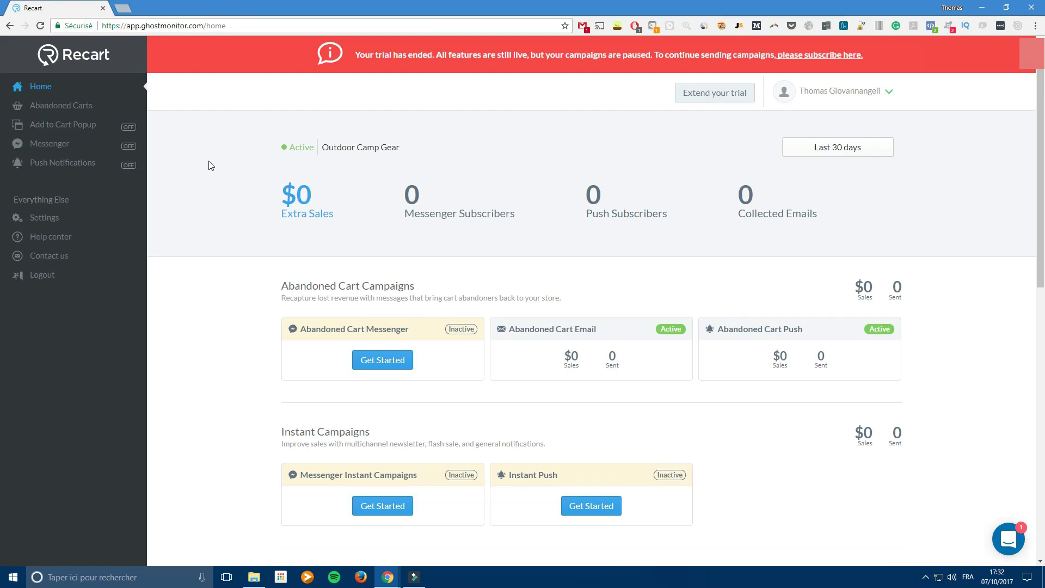
click(80, 151)
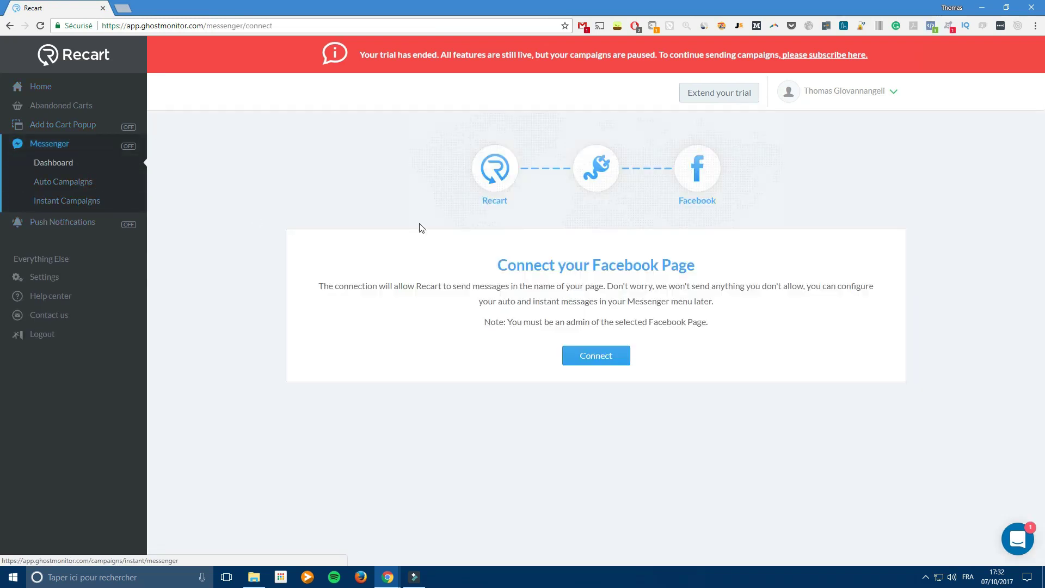
click(79, 227)
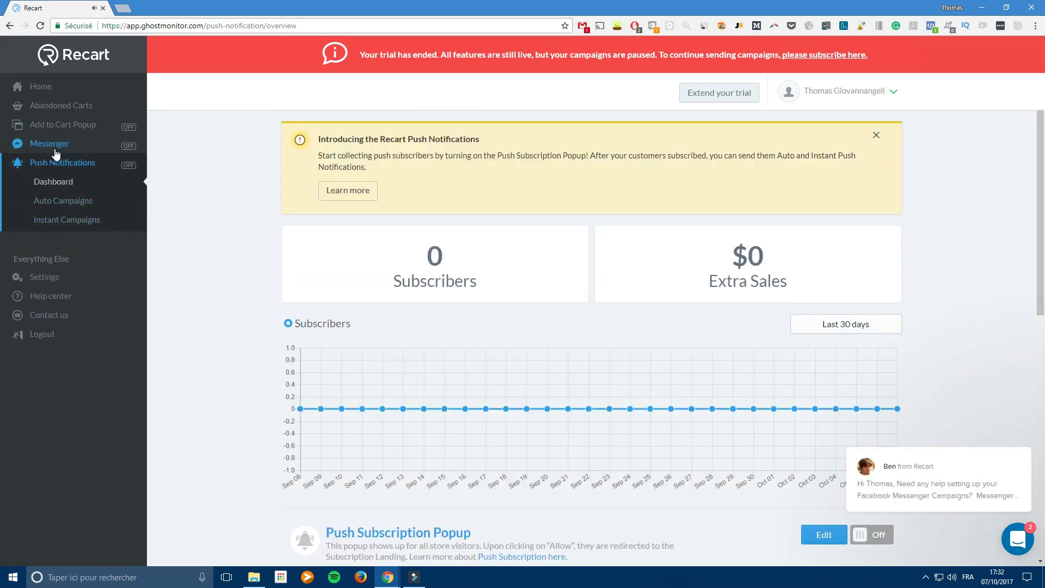
- Open Recart's Abandoned Carts dashboard, clear the chat notifications, and review the abandonment, revenue and email analytics
click(53, 111)
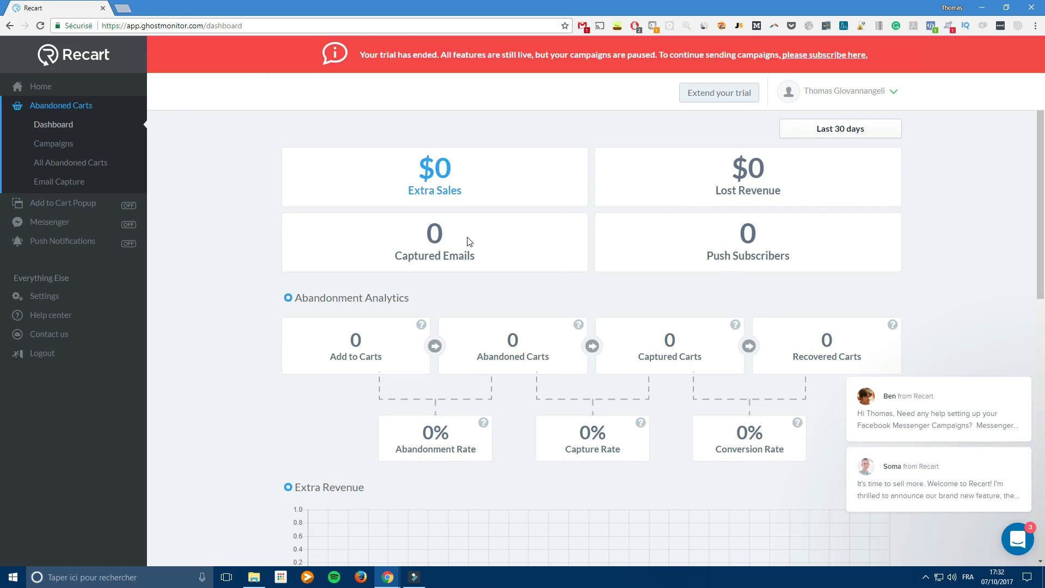
scroll(334, 282, down, 1)
scroll(218, 218, up, 1)
mouse_move(988, 389)
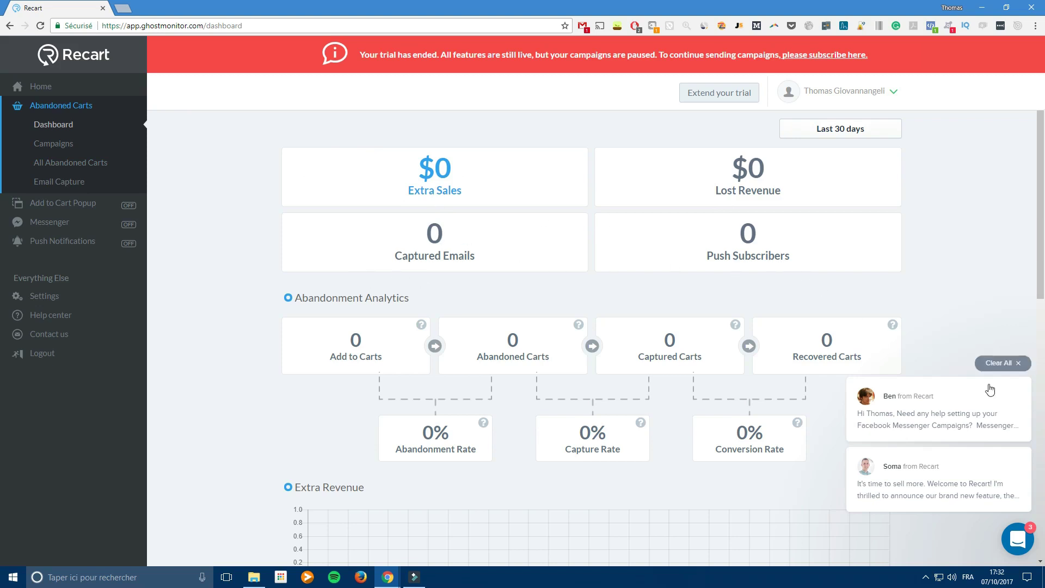
click(1015, 368)
scroll(331, 333, down, 5)
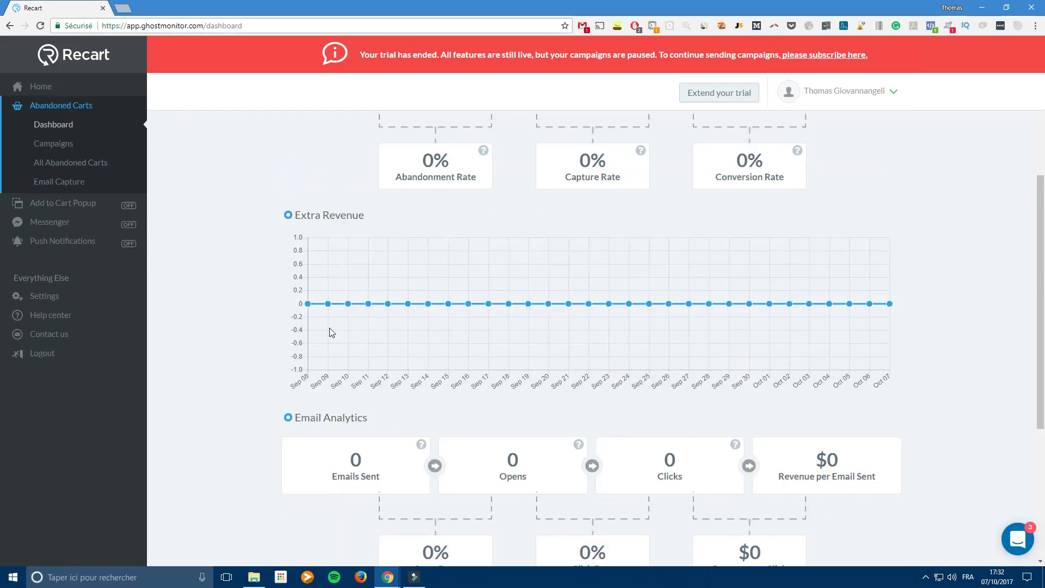
scroll(331, 332, down, 5)
scroll(256, 303, up, 10)
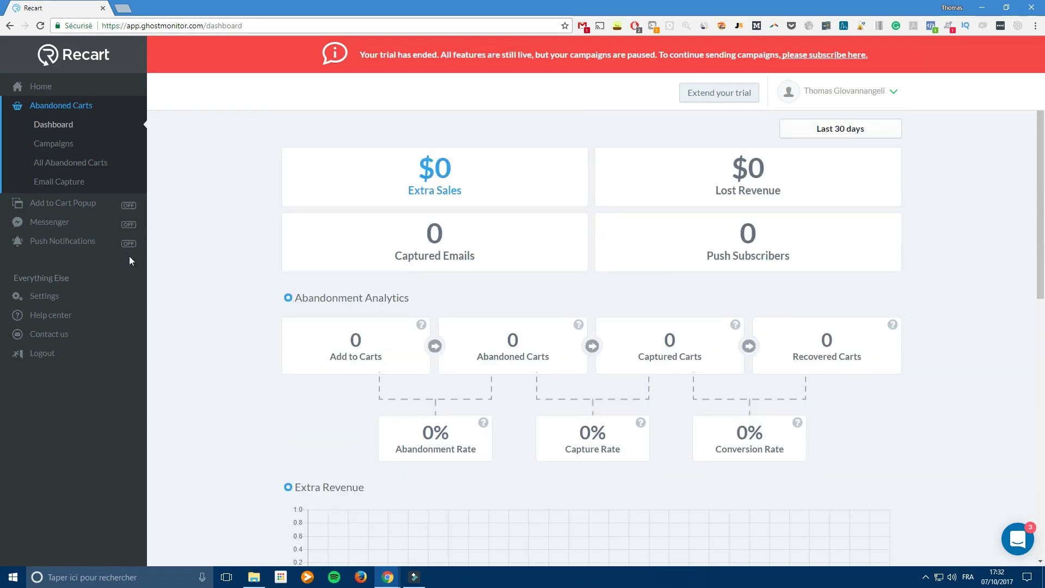
- View the list of all abandoned carts and the abandoned cart campaigns, and go back to Recart's home page
click(65, 170)
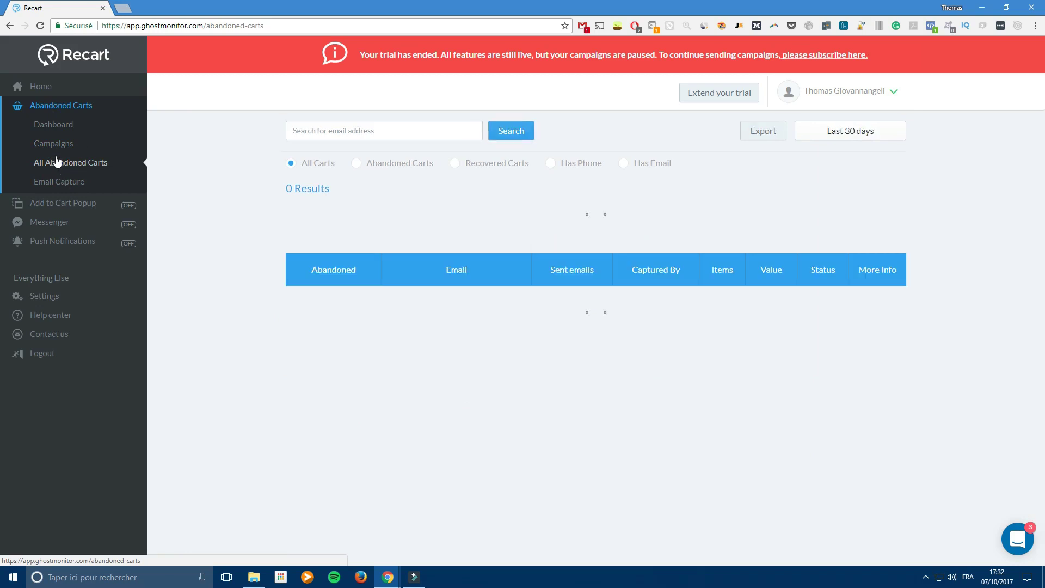
click(55, 146)
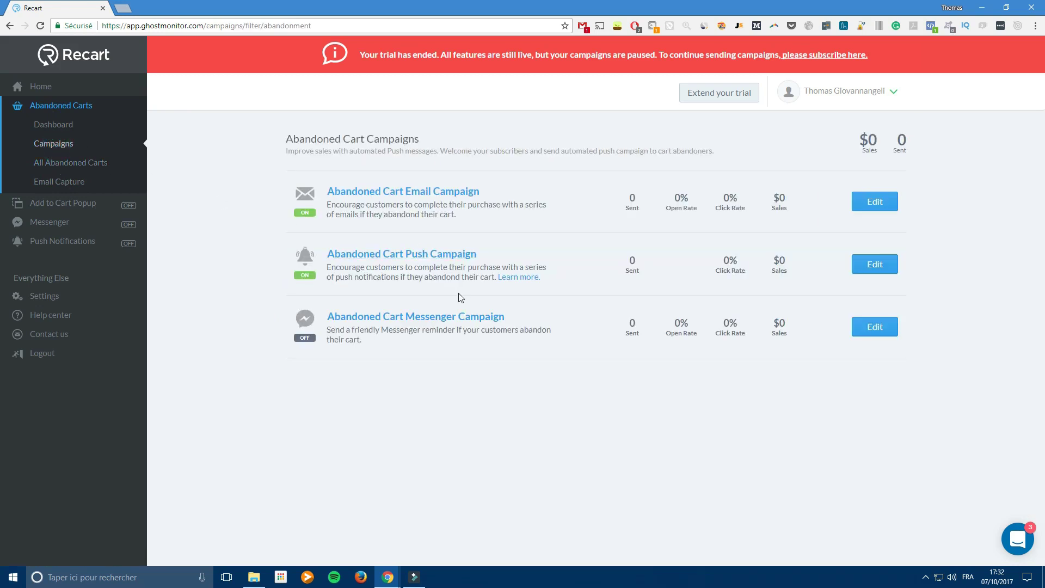
click(43, 89)
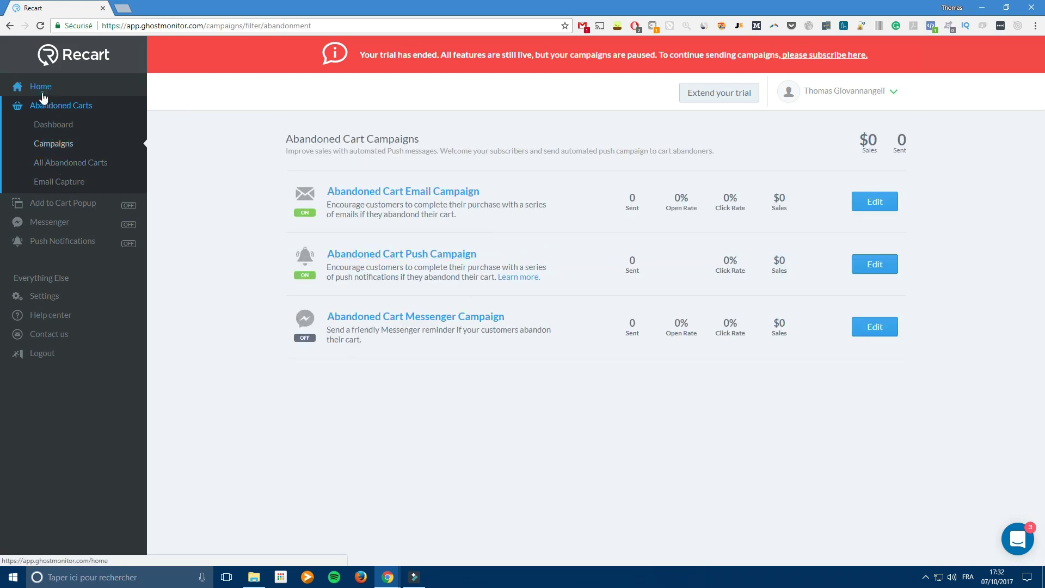